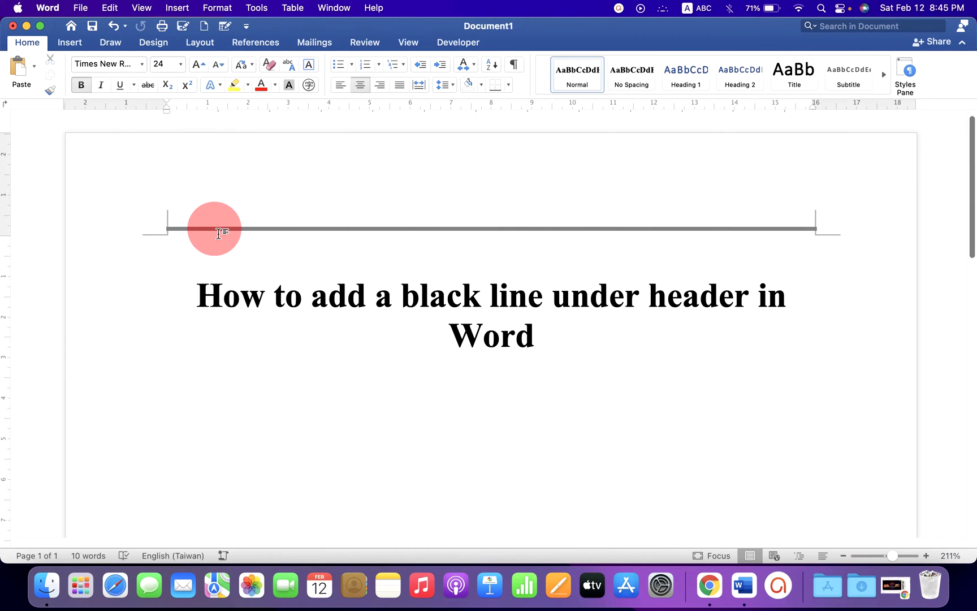
- Enter the header and nudge its Header from Top distance up and down with the spinner
double_click(616, 220)
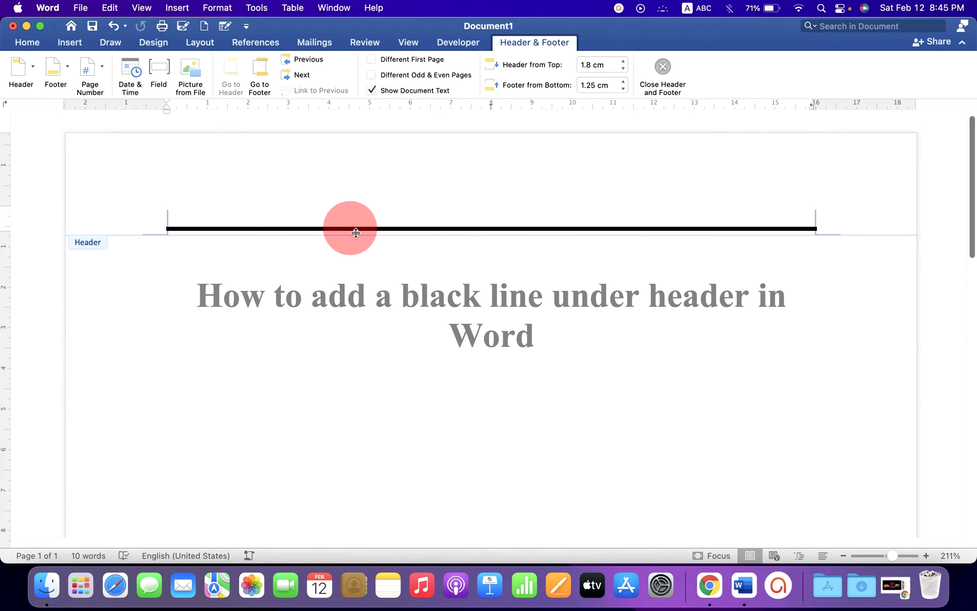
left_click(623, 64)
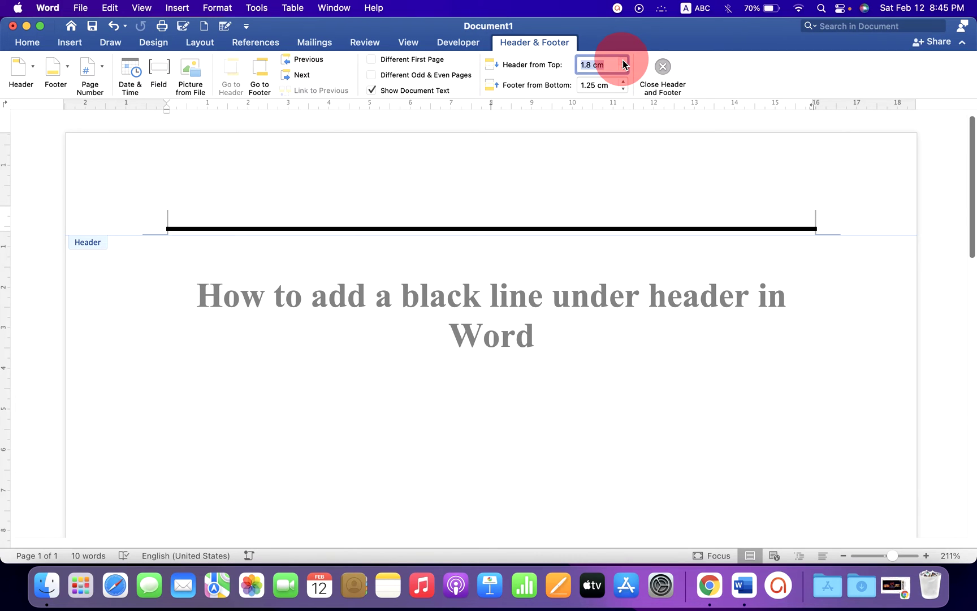
left_click(624, 62)
left_click(627, 70)
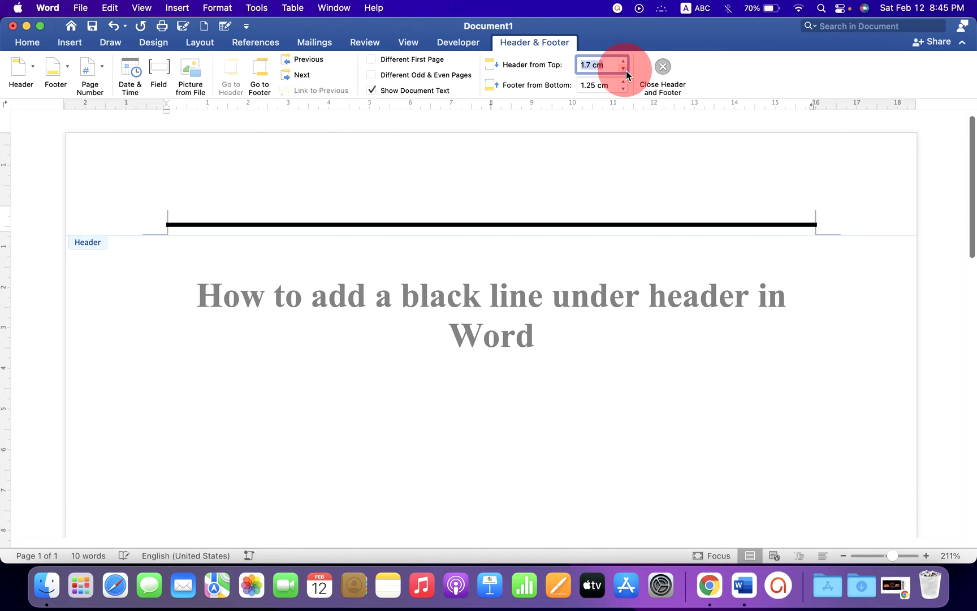
left_click(626, 71)
left_click(626, 70)
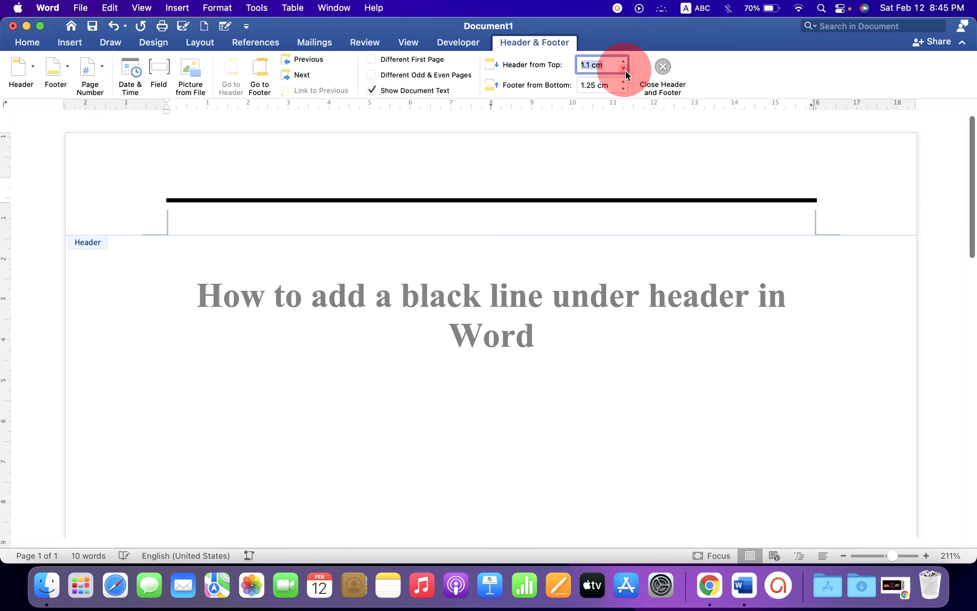
left_click(627, 62)
left_click(627, 62)
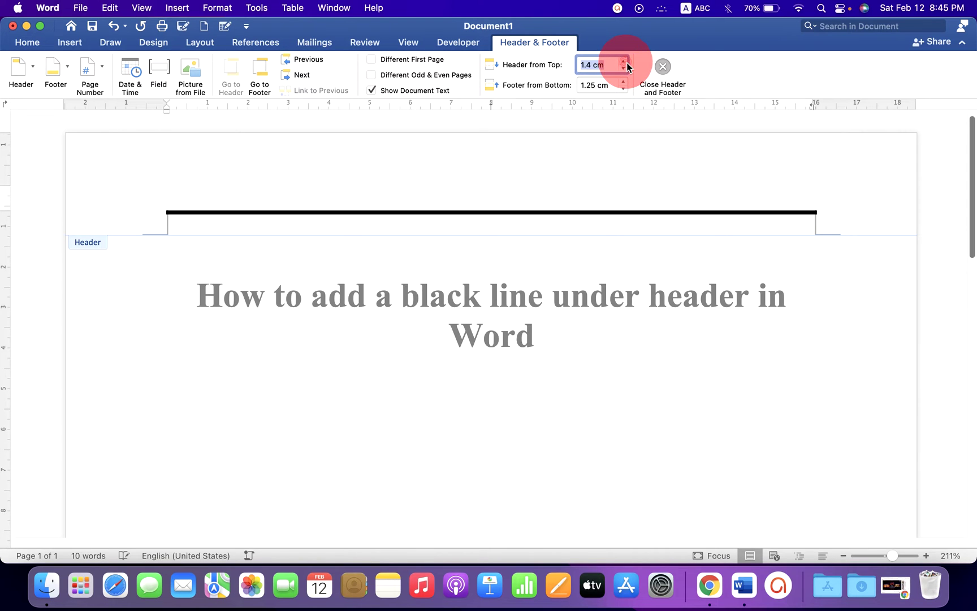
left_click(626, 62)
- Return to the body, then reopen the empty header via Insert > Header > Edit Header
double_click(531, 429)
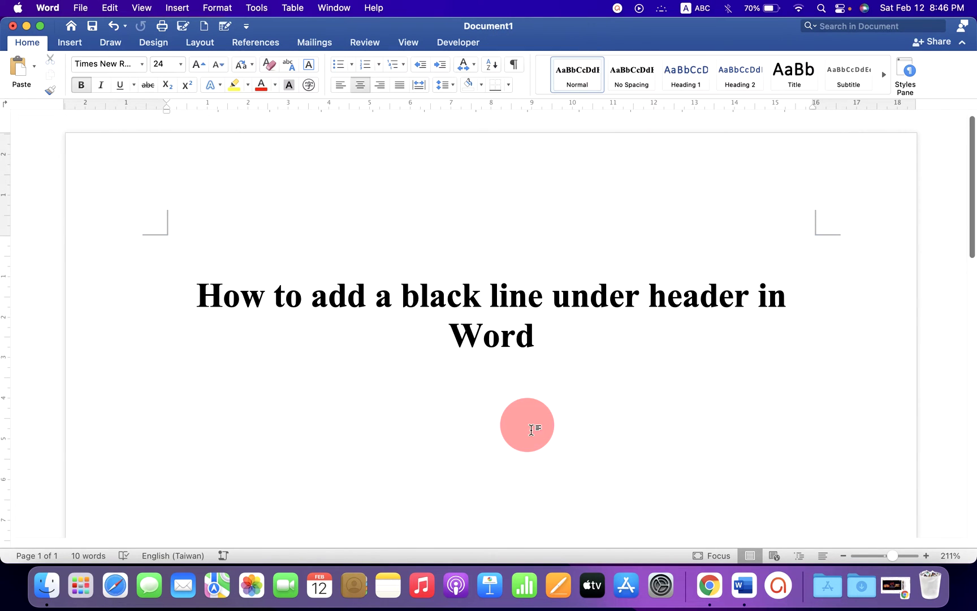
left_click(69, 43)
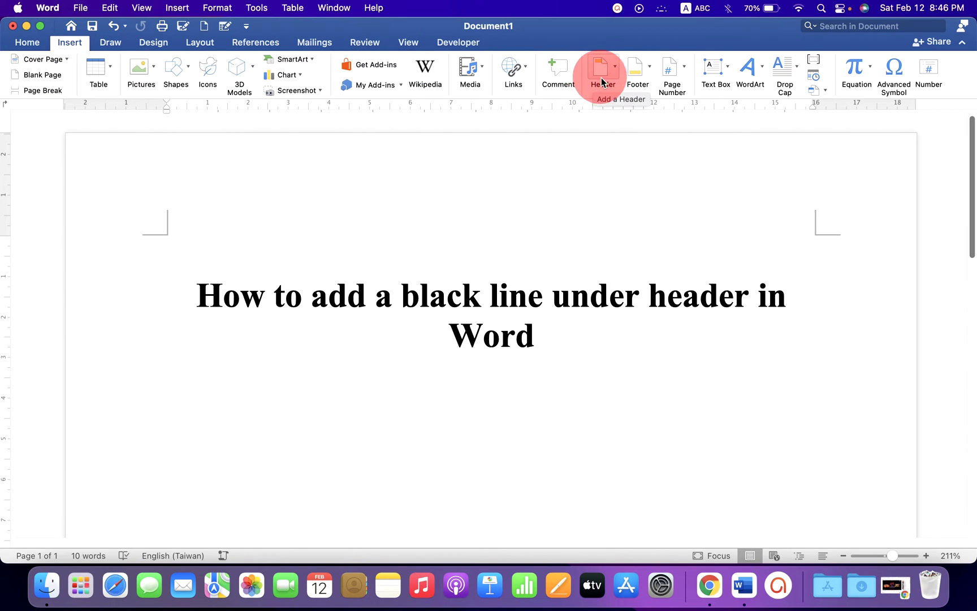
left_click(610, 71)
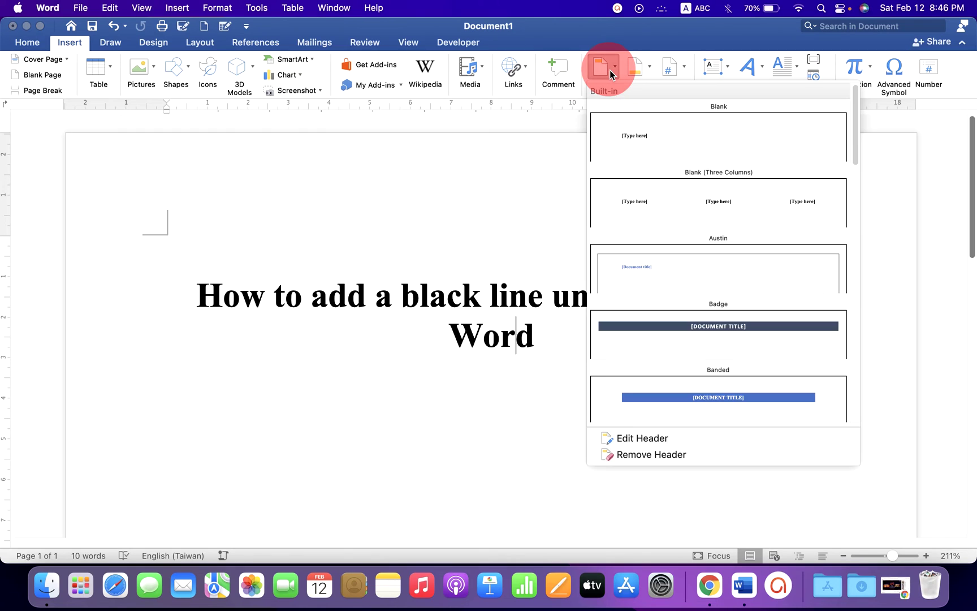
left_click(675, 441)
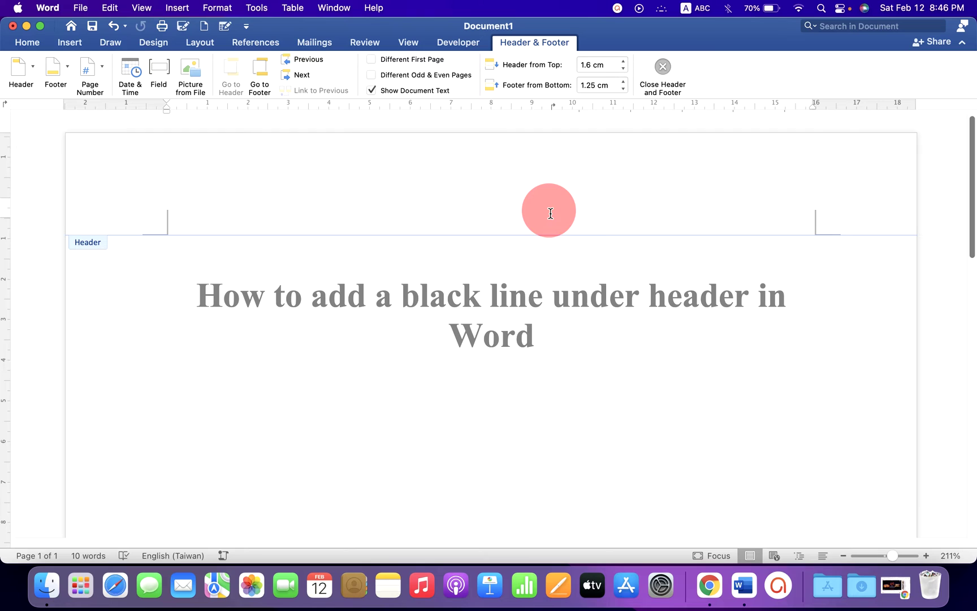
- Bring up the Borders and Shading dialog for the header paragraph from the Home borders list
left_click(43, 51)
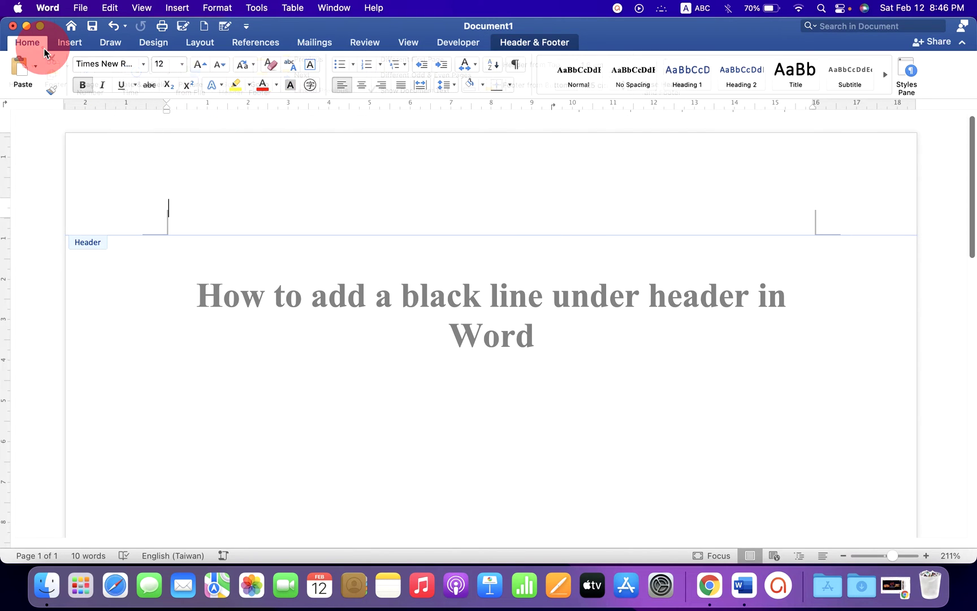
left_click(510, 86)
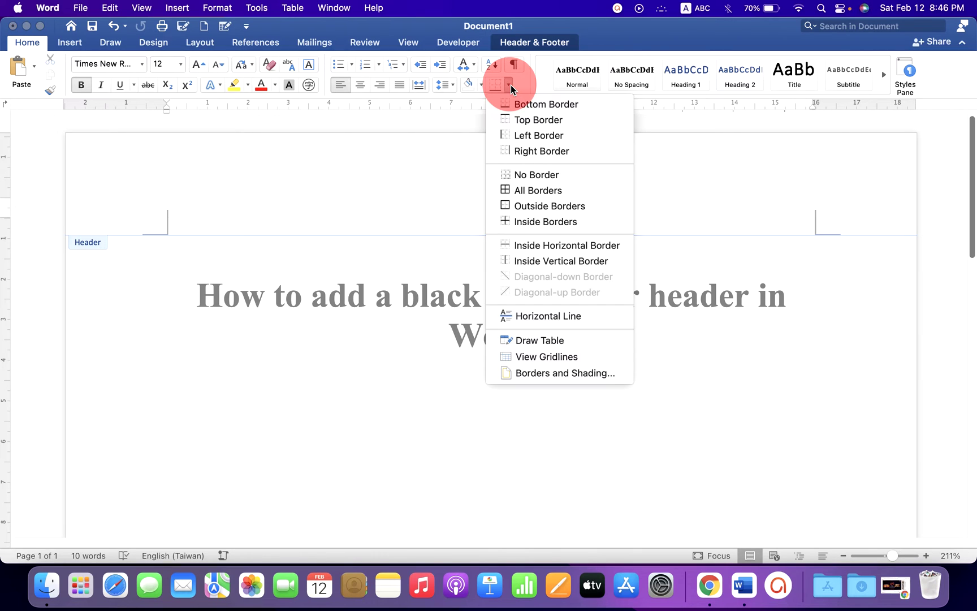
left_click(594, 374)
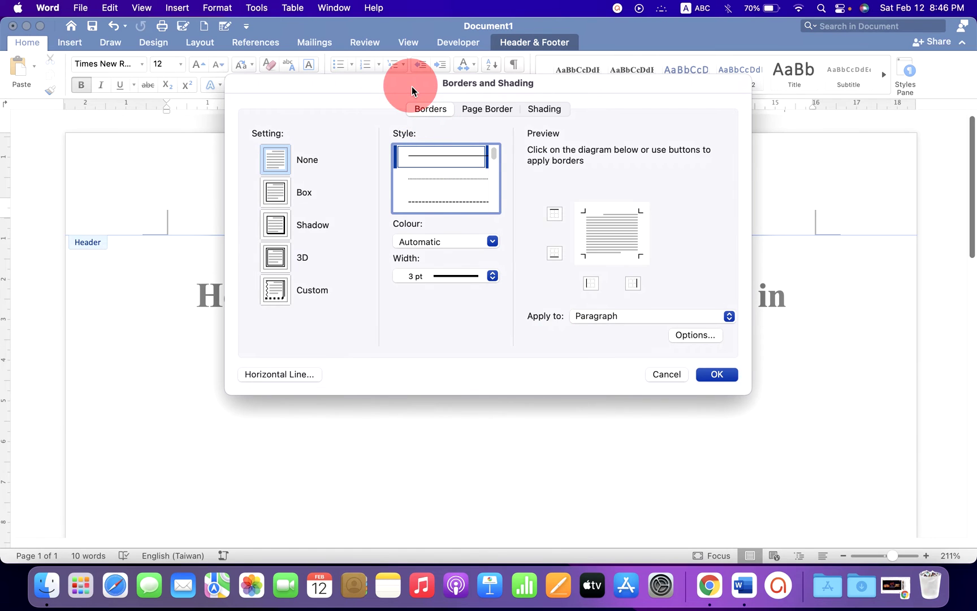
- Apply a solid red 3 pt border along the bottom edge of the header paragraph
left_click_drag(416, 85, 485, 180)
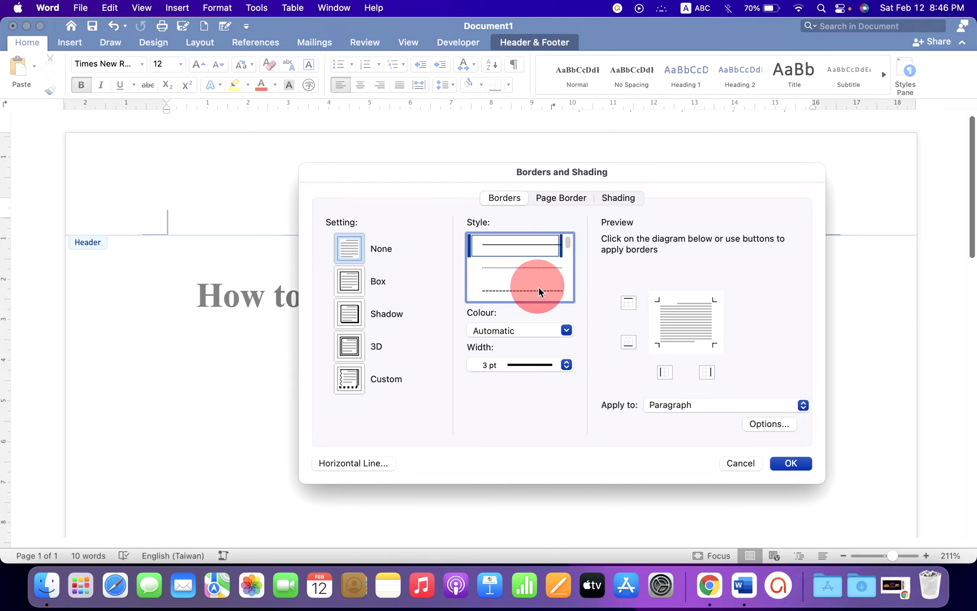
mouse_move(568, 243)
left_mouse_down()
mouse_move(575, 253)
mouse_move(569, 242)
left_mouse_up()
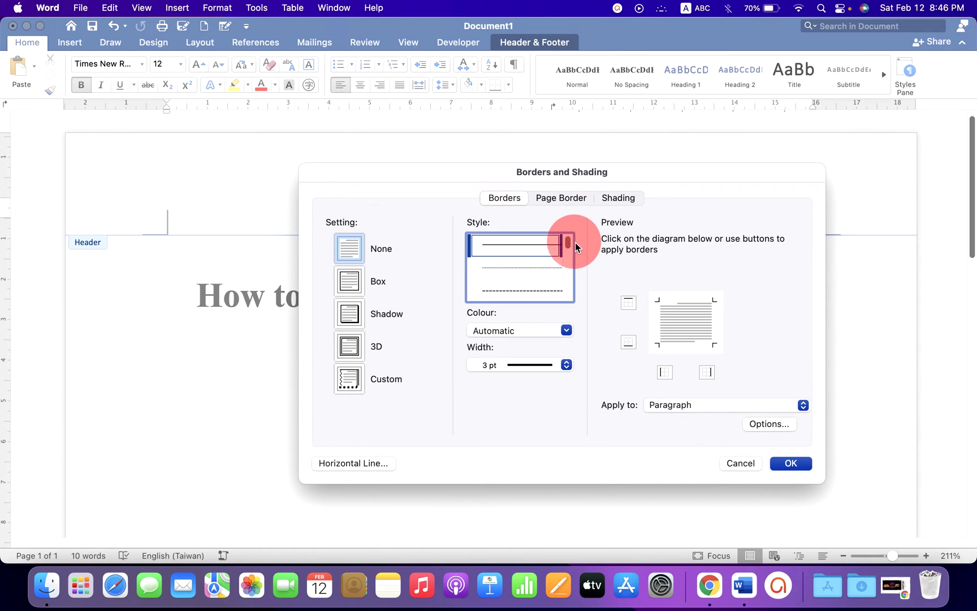
left_click(537, 252)
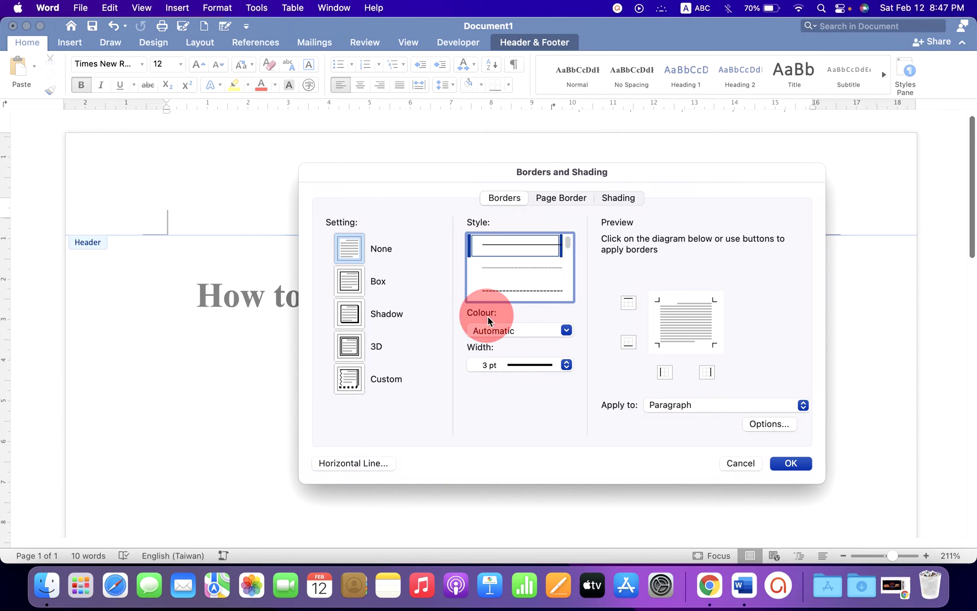
left_click(496, 331)
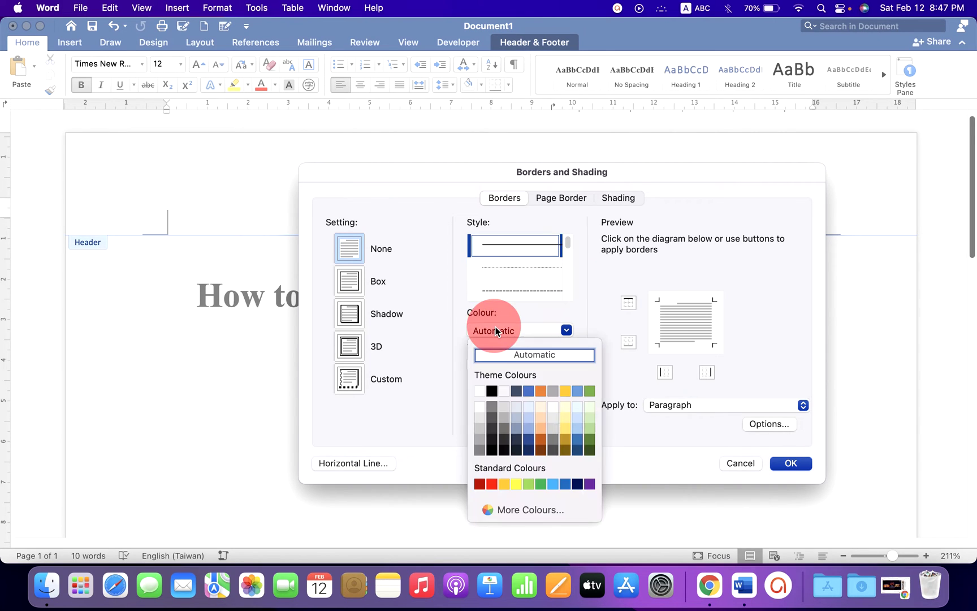
left_click(493, 484)
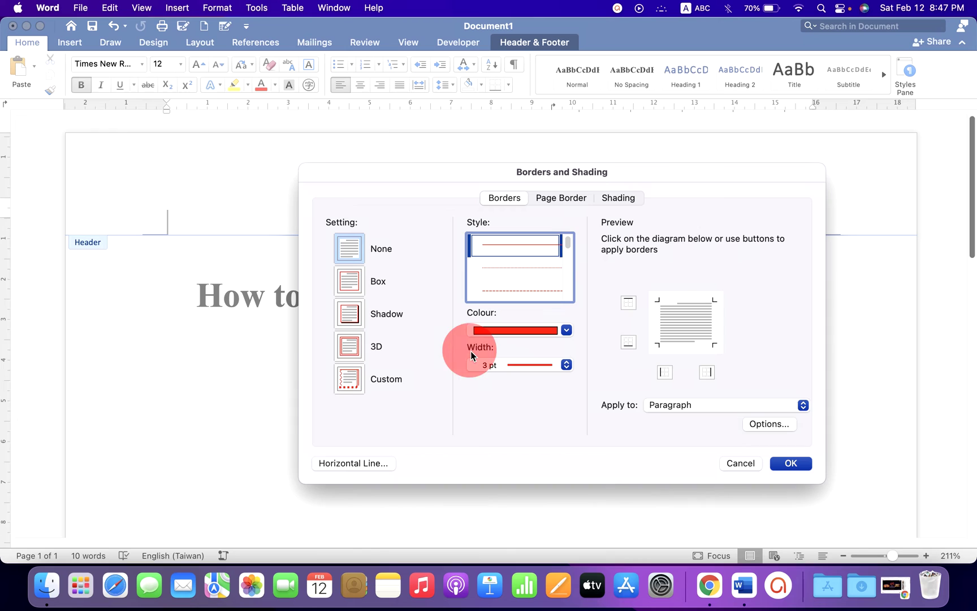
left_click(496, 367)
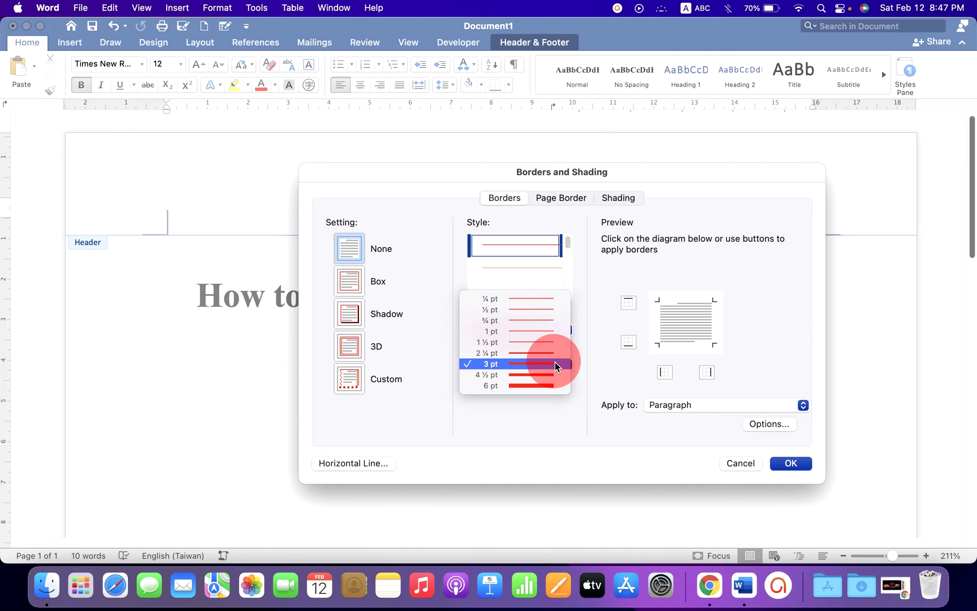
left_click(522, 364)
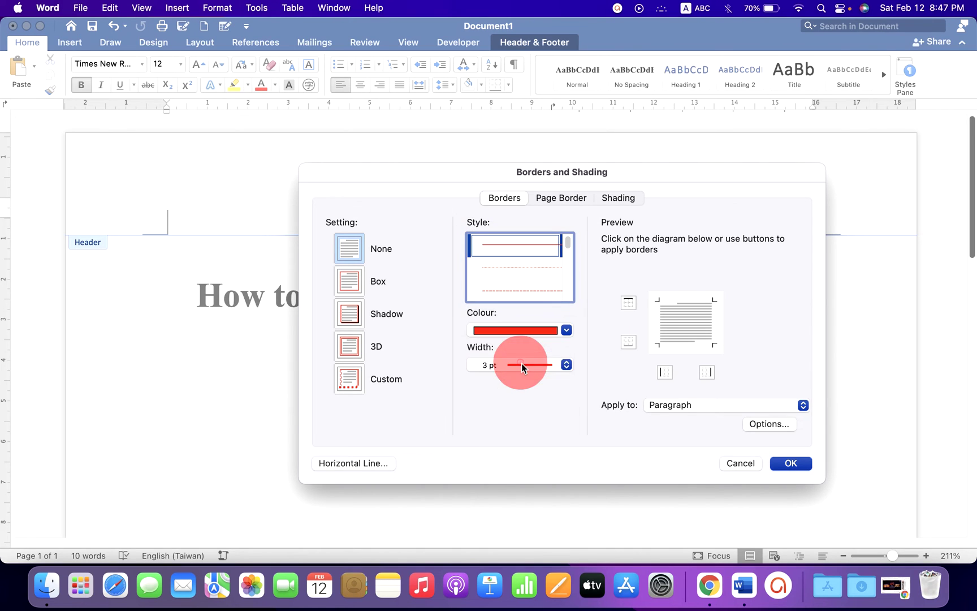
left_click(628, 346)
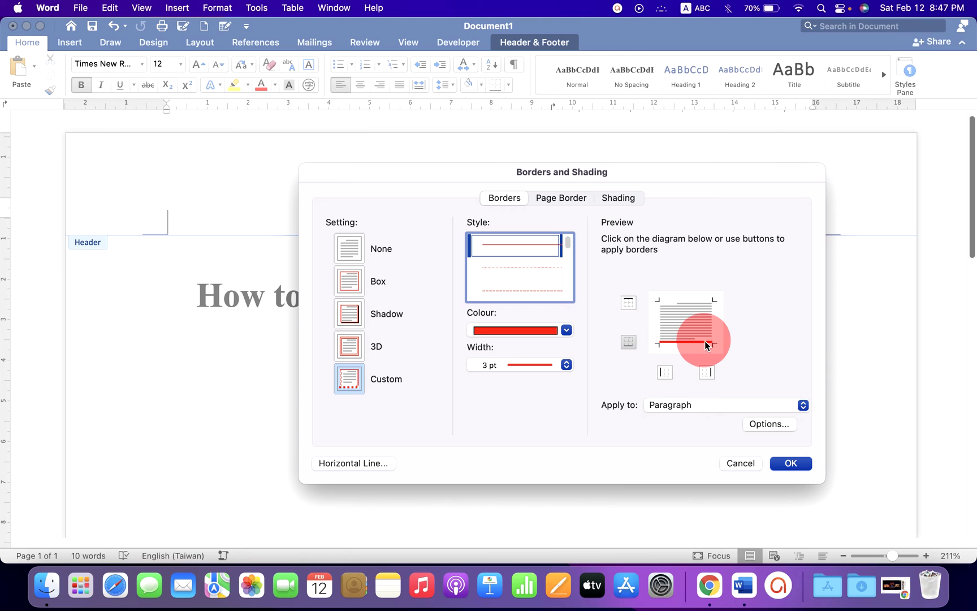
left_click(790, 468)
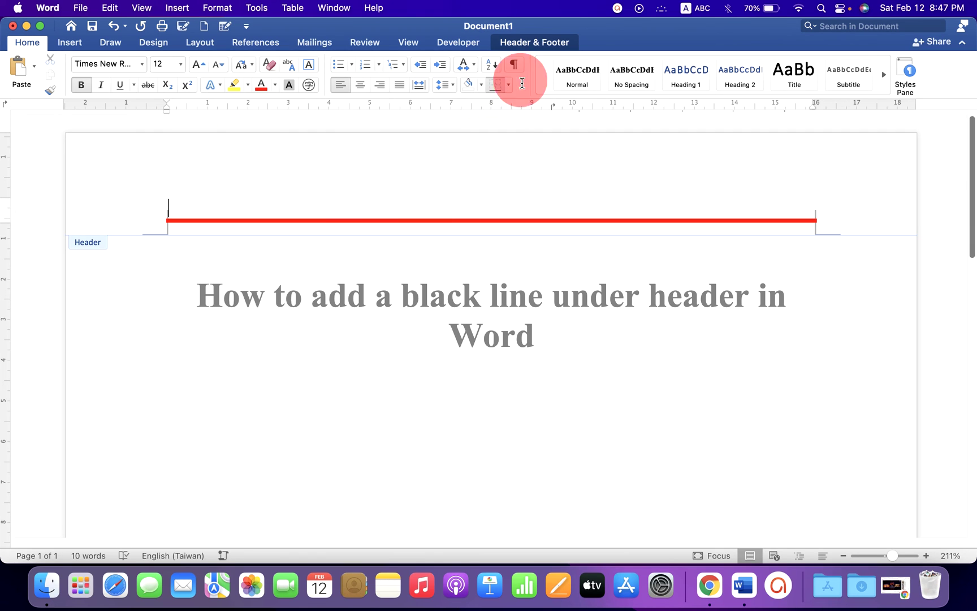
- Lower Header from Top to 1.1 cm so the red line sits higher, then return to the body
left_click(536, 46)
left_click(625, 60)
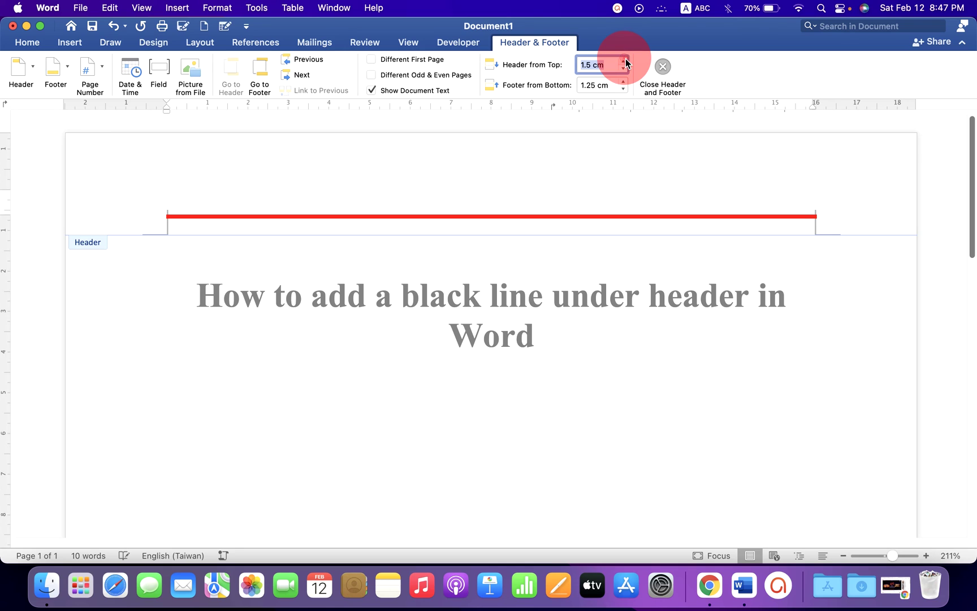
left_click(627, 69)
left_click(626, 69)
left_click(626, 69)
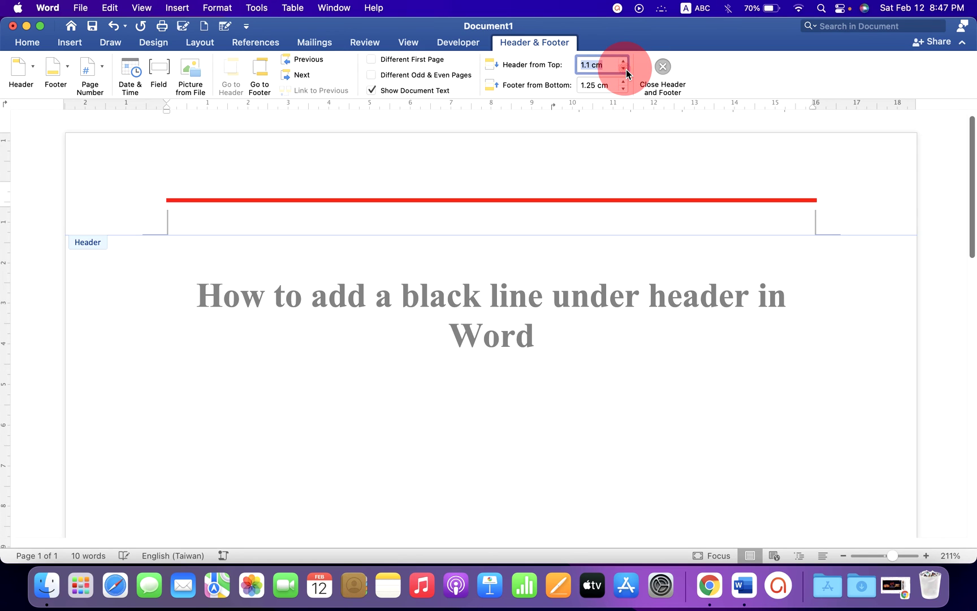
left_click(626, 61)
left_click(627, 61)
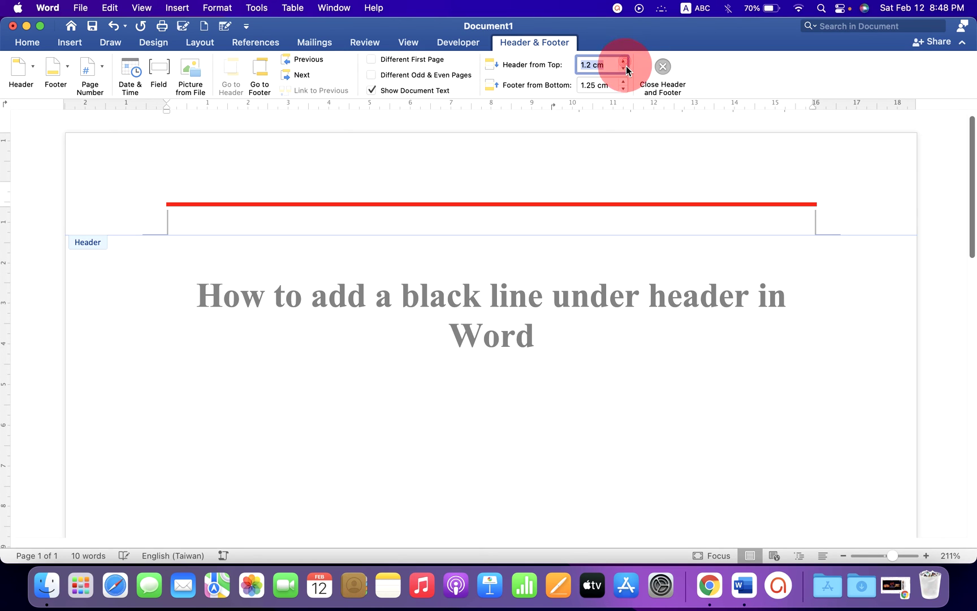
left_click(627, 73)
double_click(592, 379)
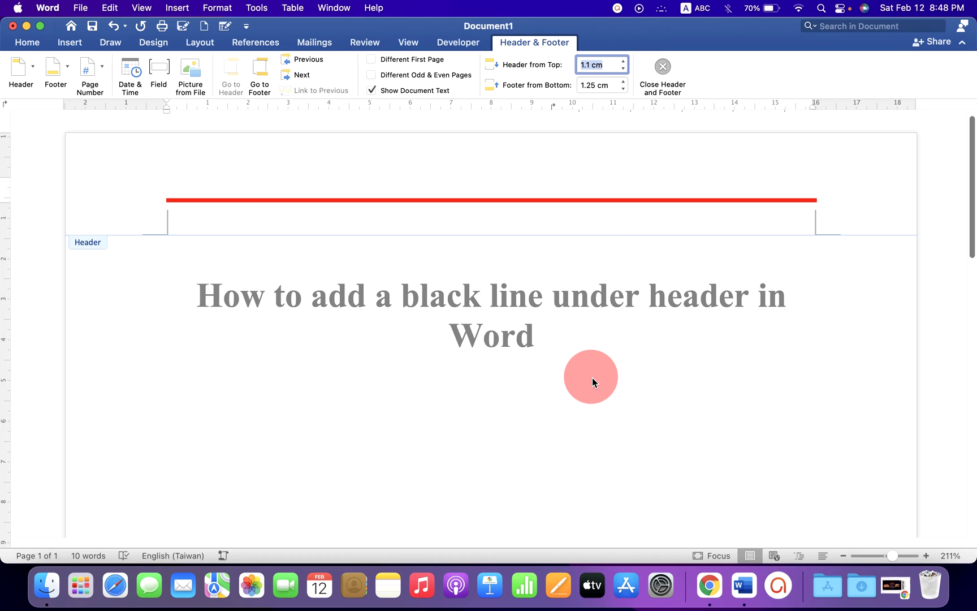